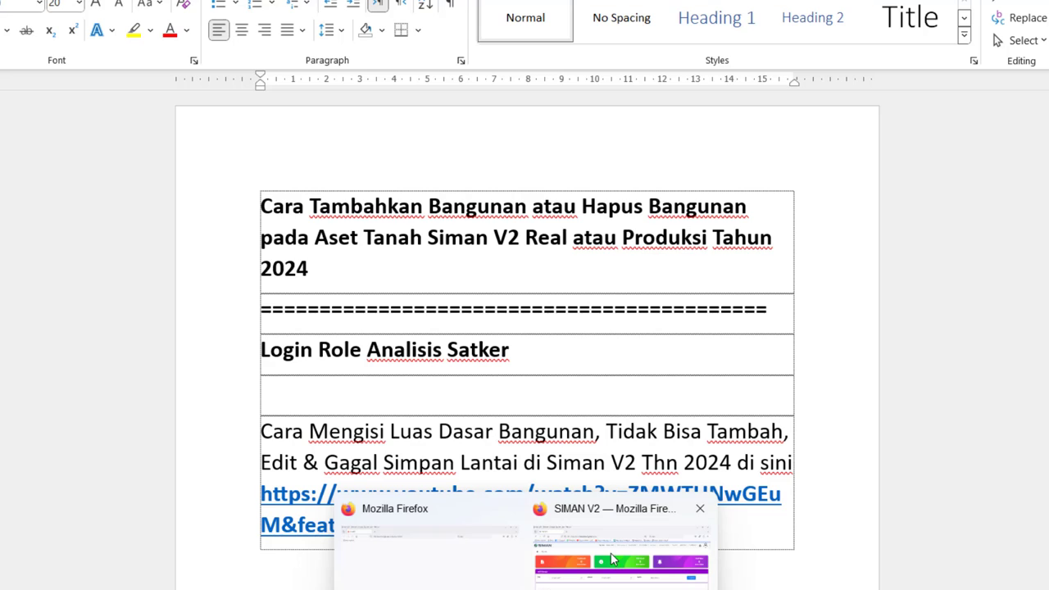
# Step: Switch to SIMAN V2 in Firefox and open the Daftar Aset Aktif list under Master Aset
pyautogui.click(691, 555)
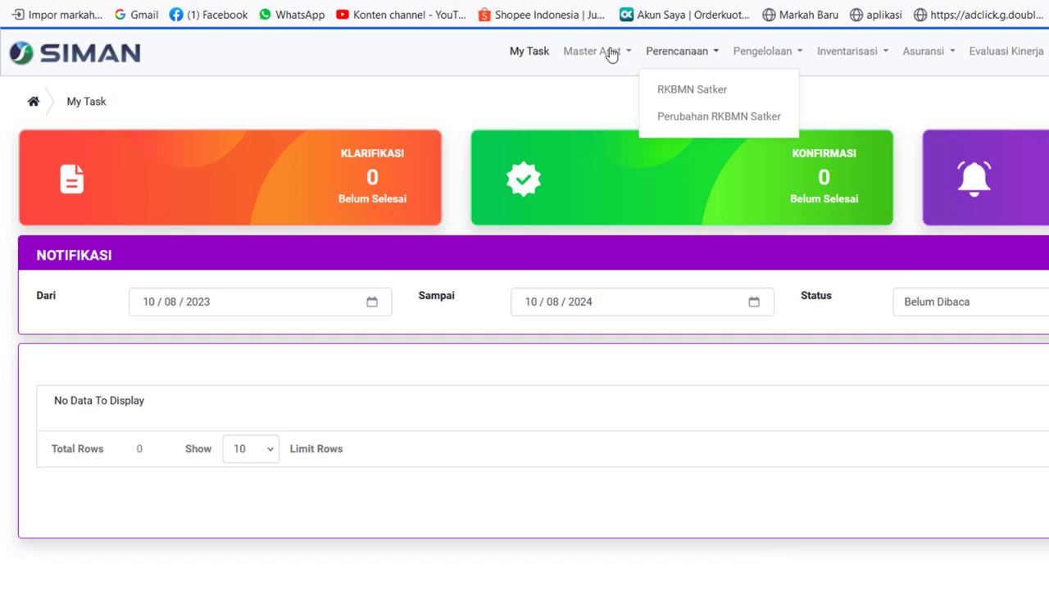
pyautogui.moveTo(602, 53)
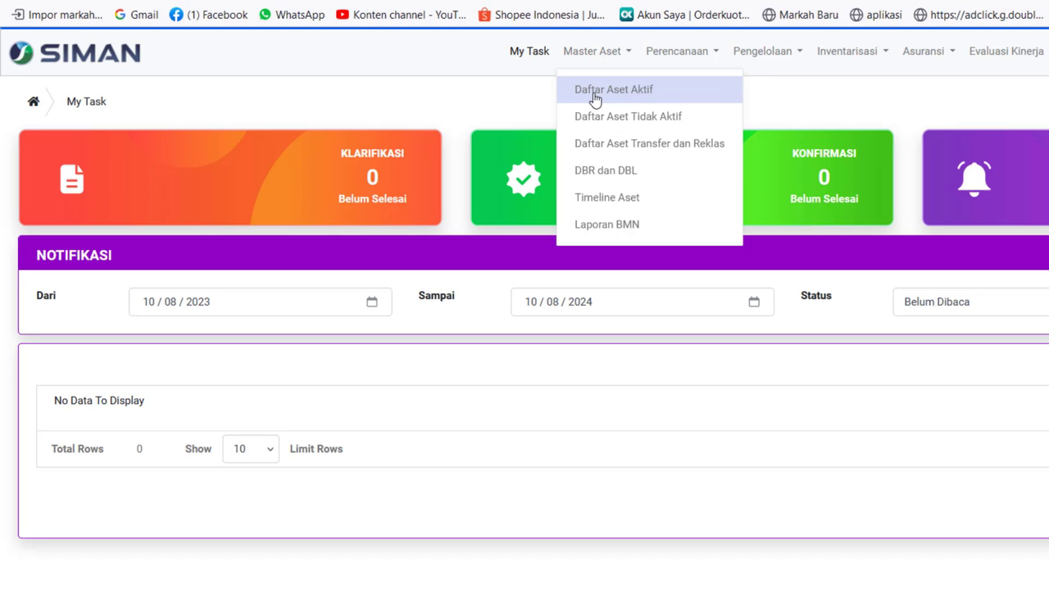
pyautogui.click(595, 91)
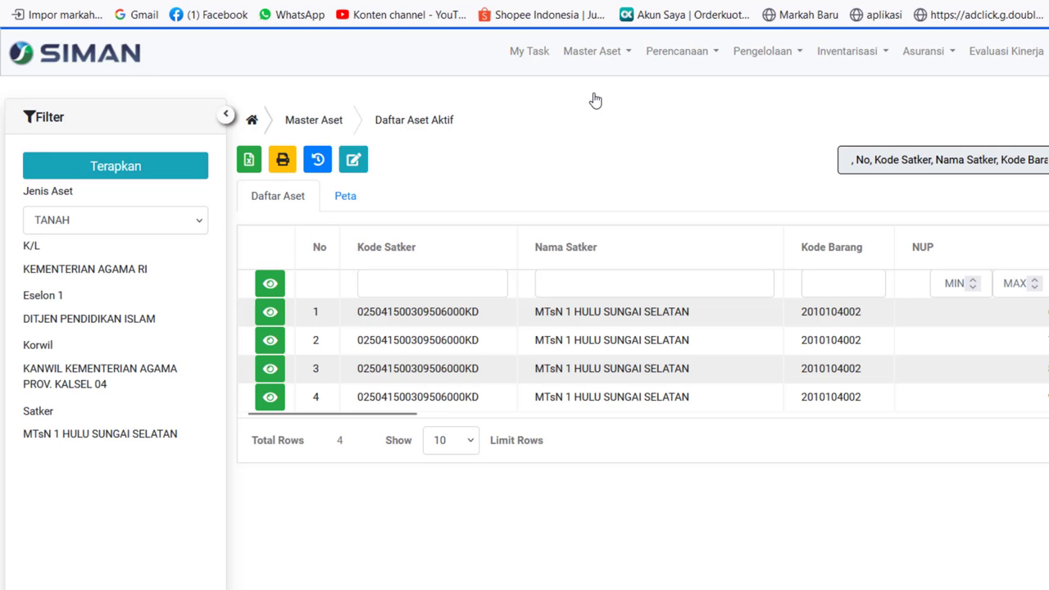
# Step: Filter the active assets by Jenis Aset TANAH and show the column filter row
pyautogui.click(152, 229)
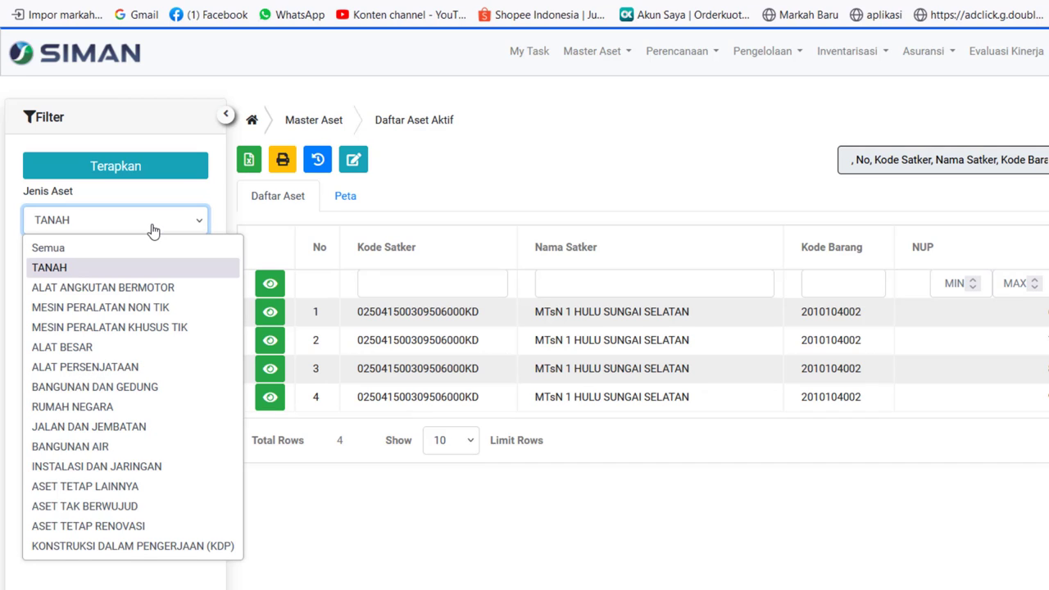
pyautogui.click(86, 270)
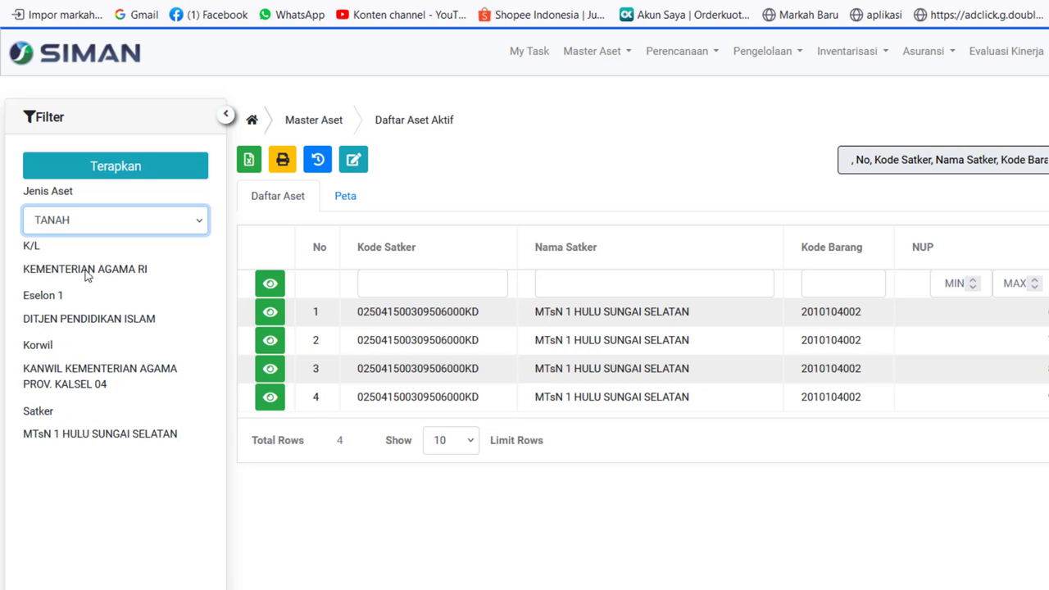
pyautogui.click(109, 173)
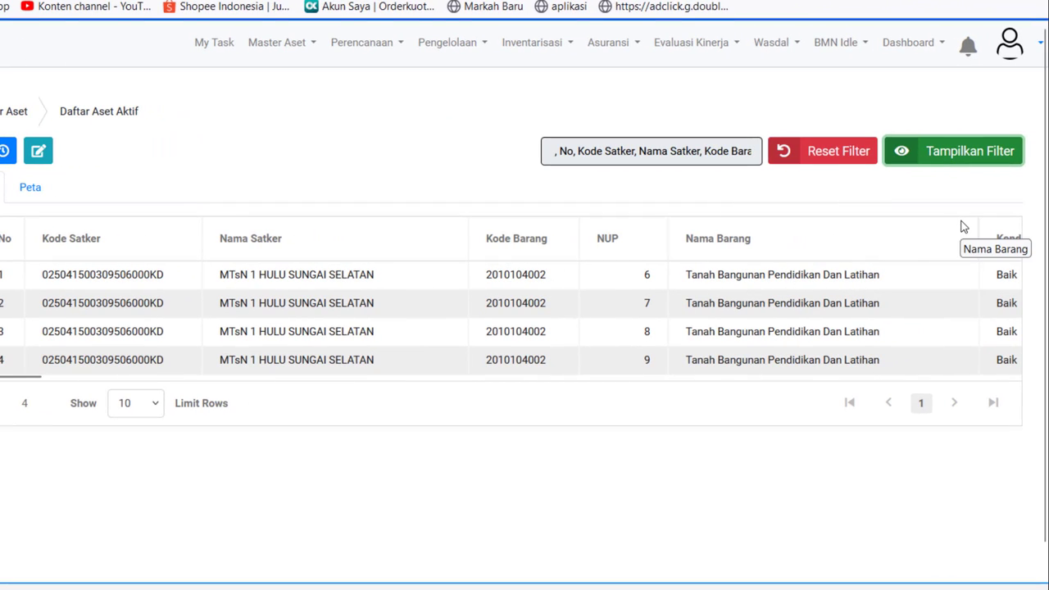
pyautogui.click(942, 164)
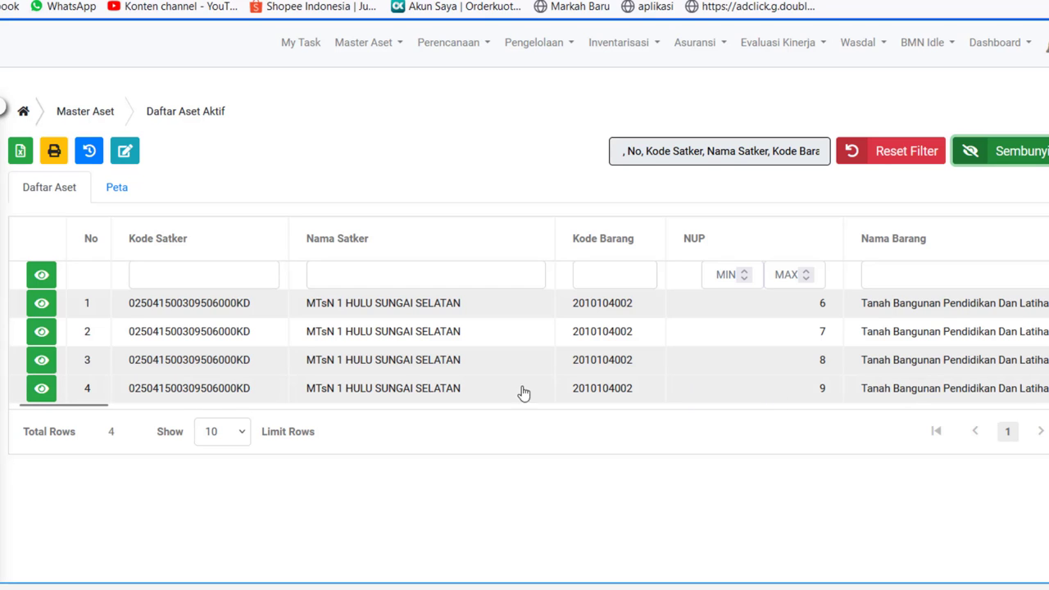
# Step: Open the Bangunan records of the land asset with NUP 9
pyautogui.click(41, 388)
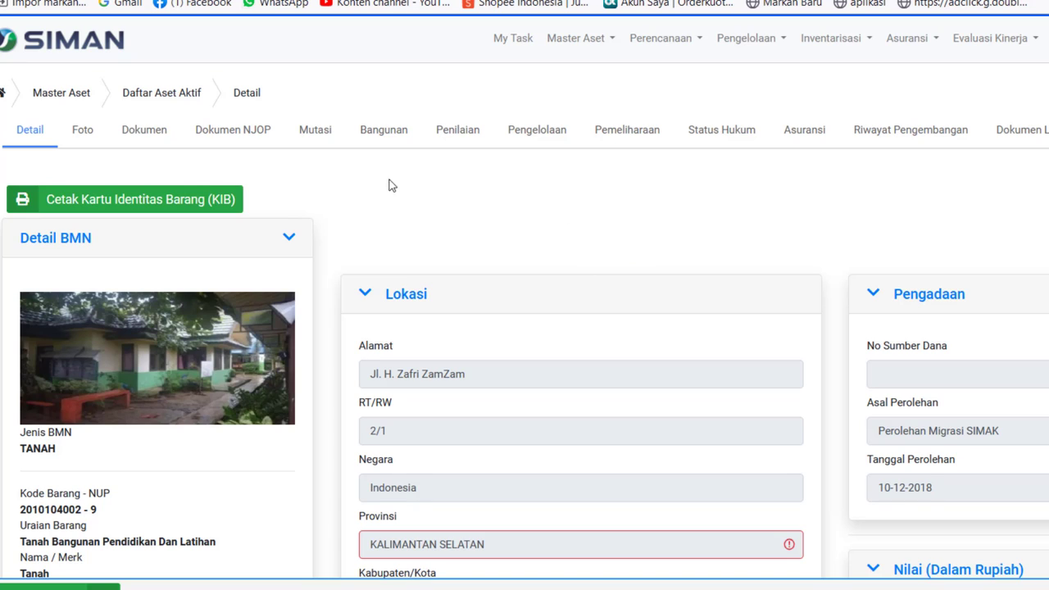
pyautogui.click(382, 133)
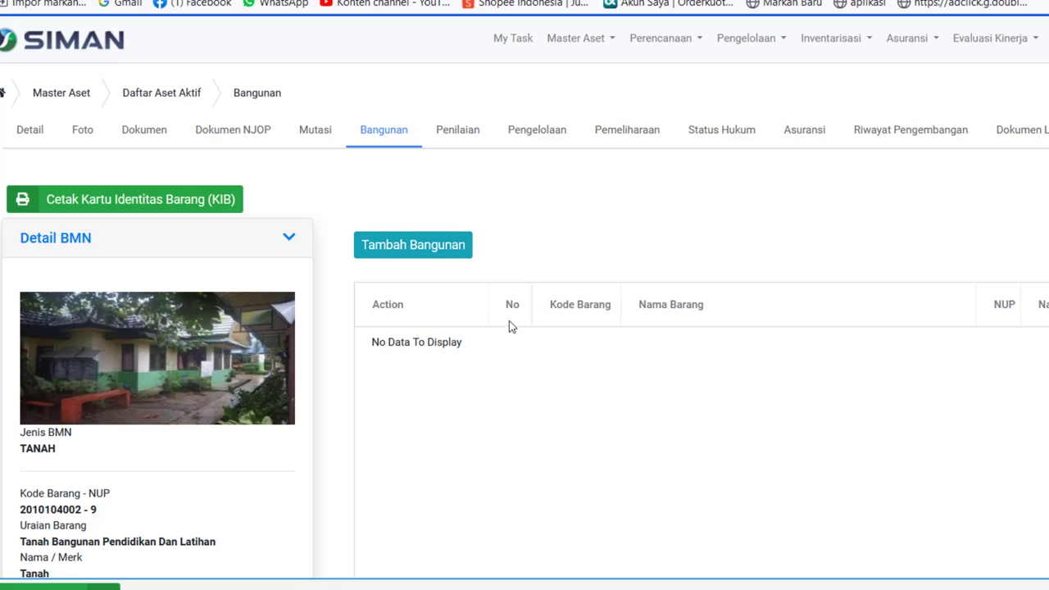
# Step: Start adding a building with ownership Bangunan Milik Satker Sendiri and look through the buildings offered
pyautogui.click(415, 255)
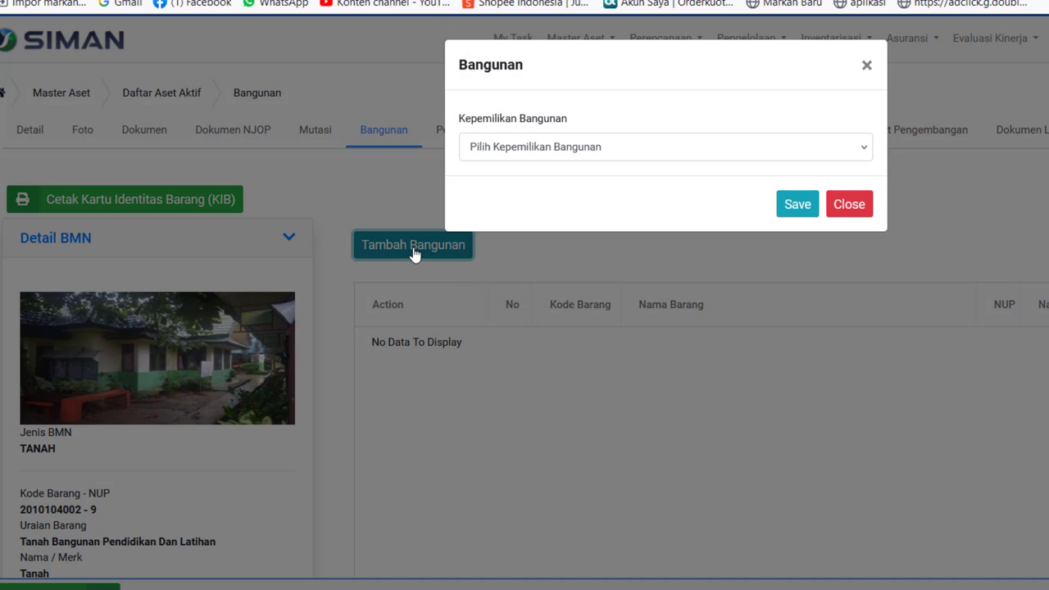
pyautogui.click(519, 149)
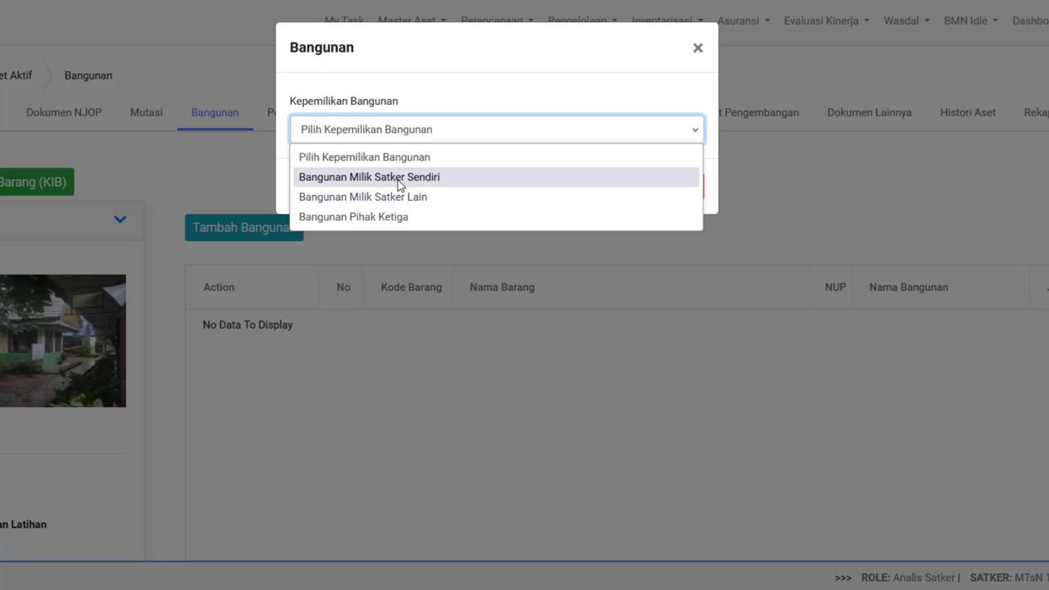
pyautogui.click(400, 185)
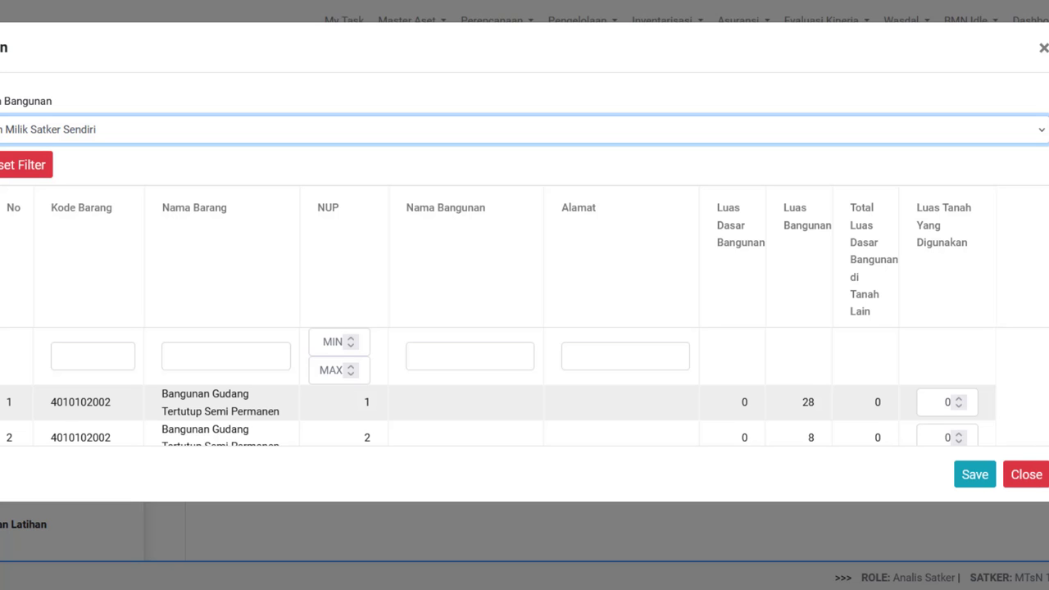
pyautogui.scroll(-6, 1047, 417)
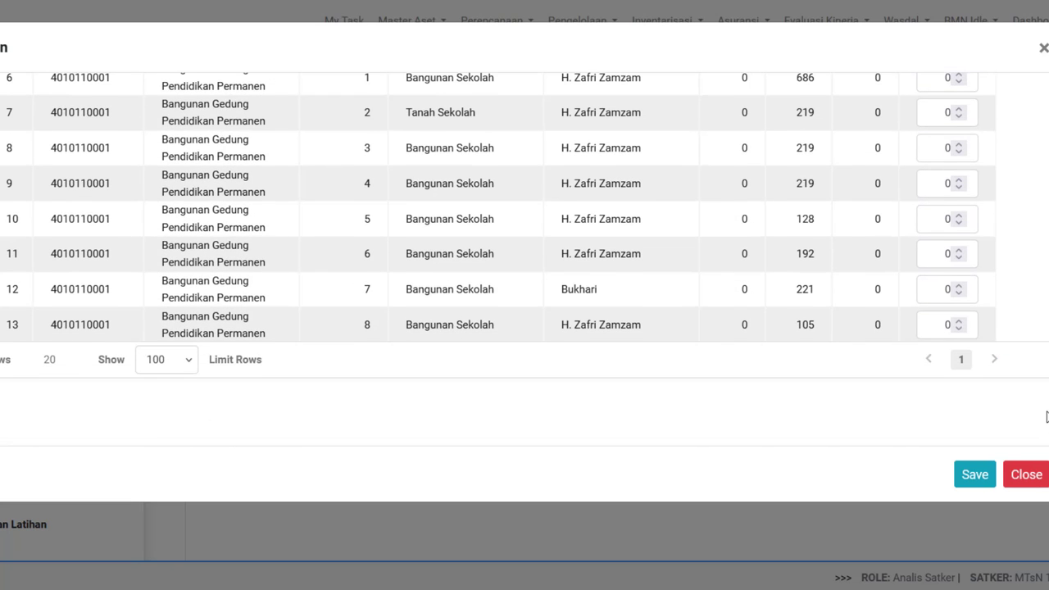
pyautogui.scroll(6, 1047, 417)
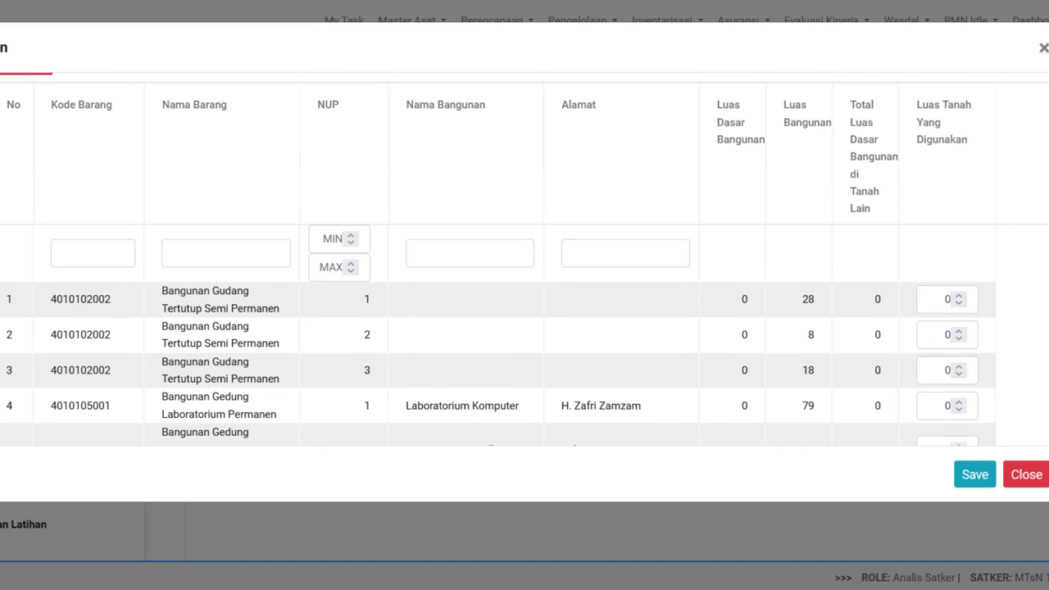
pyautogui.scroll(1, 831, 213)
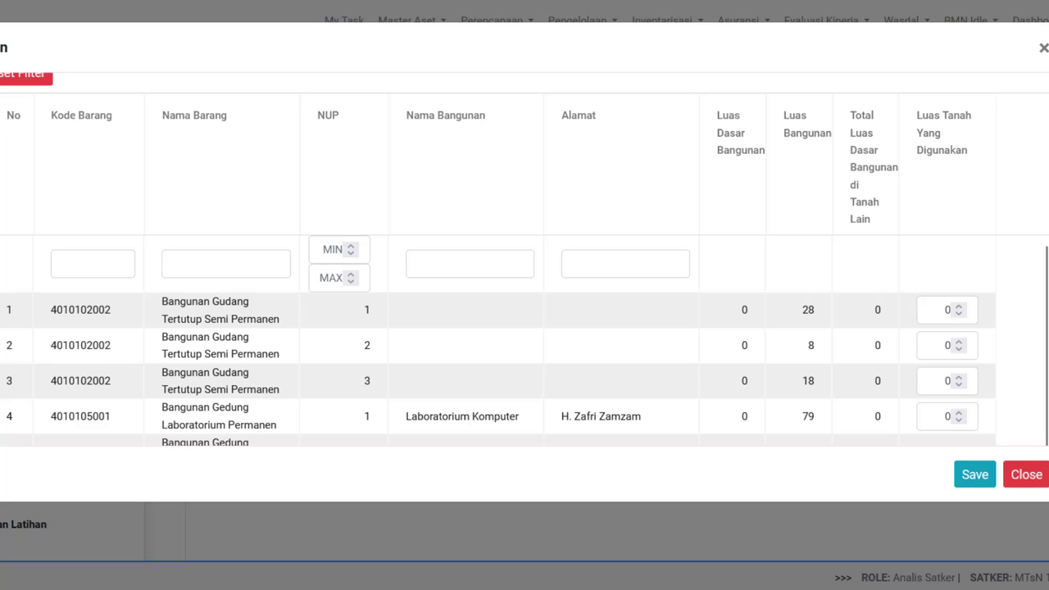
# Step: Try to save the Bangunan Gudang Tertutup Semi Permanen with NUP 1 as a building on this land
pyautogui.click(47, 299)
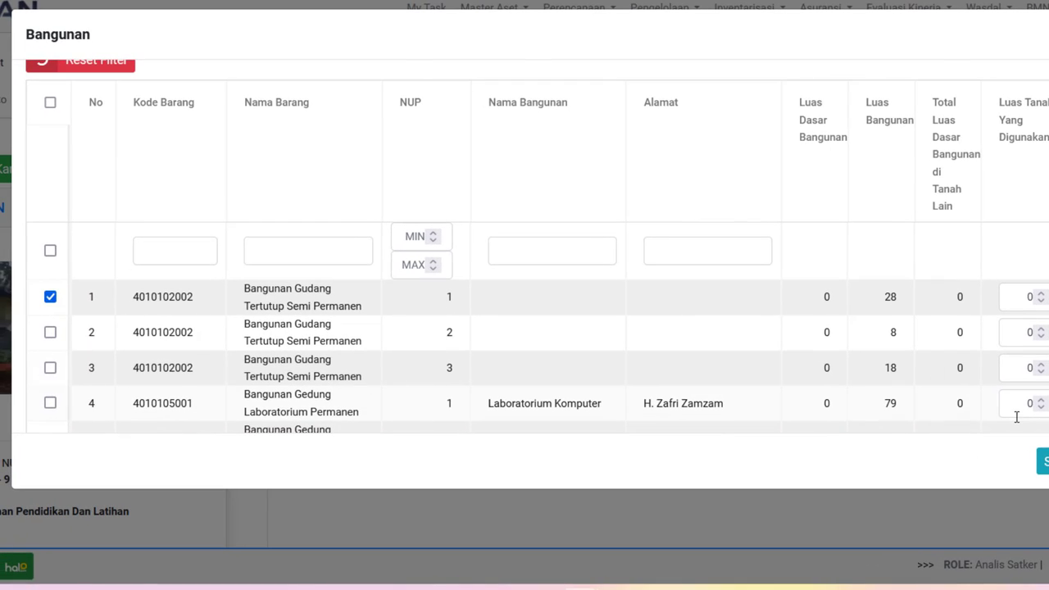
pyautogui.click(1045, 464)
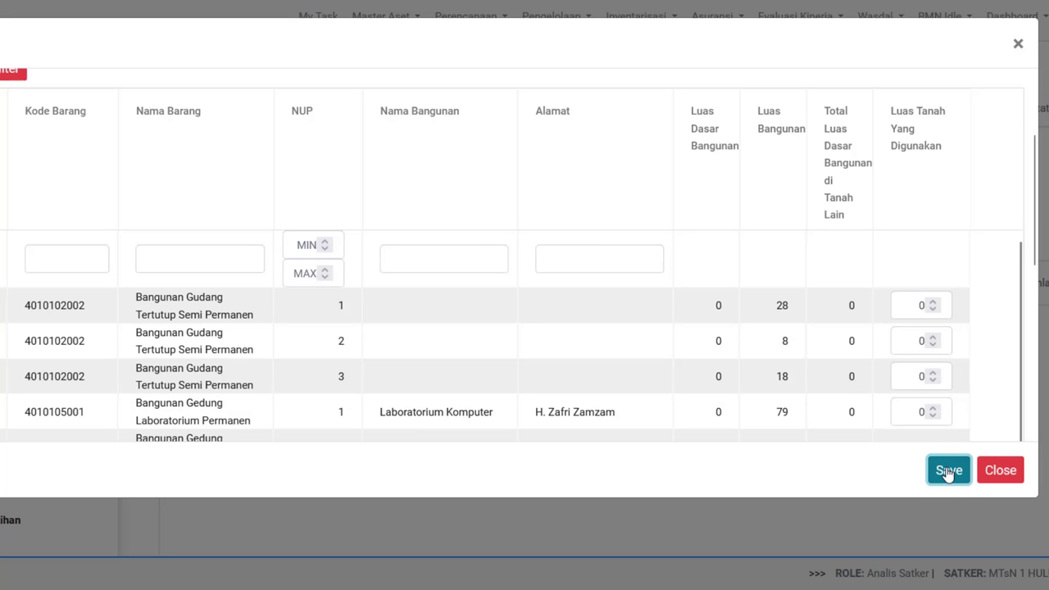
pyautogui.scroll(1, 1037, 181)
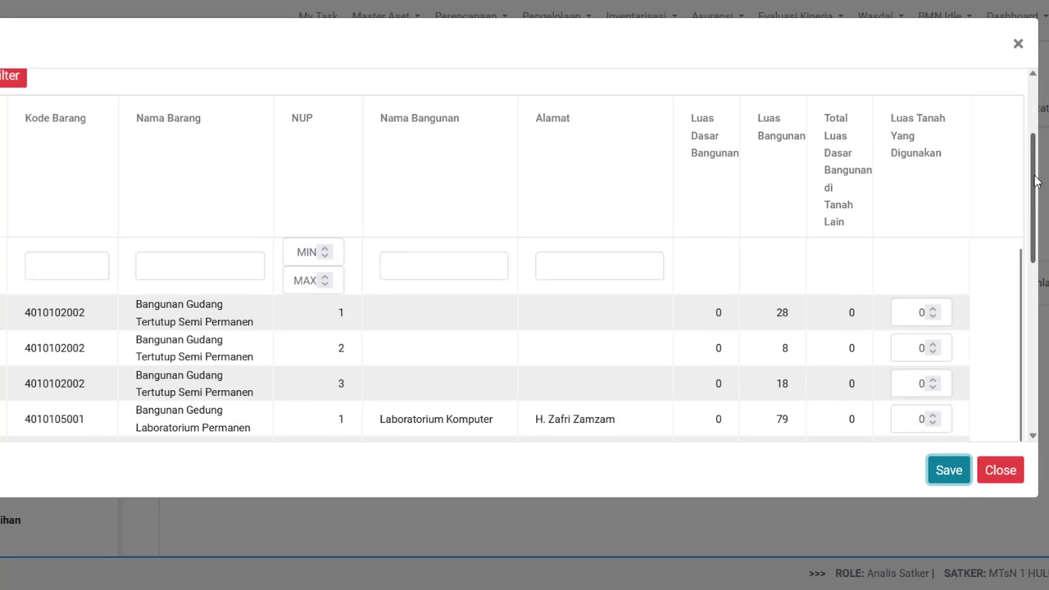
pyautogui.scroll(2, 1036, 181)
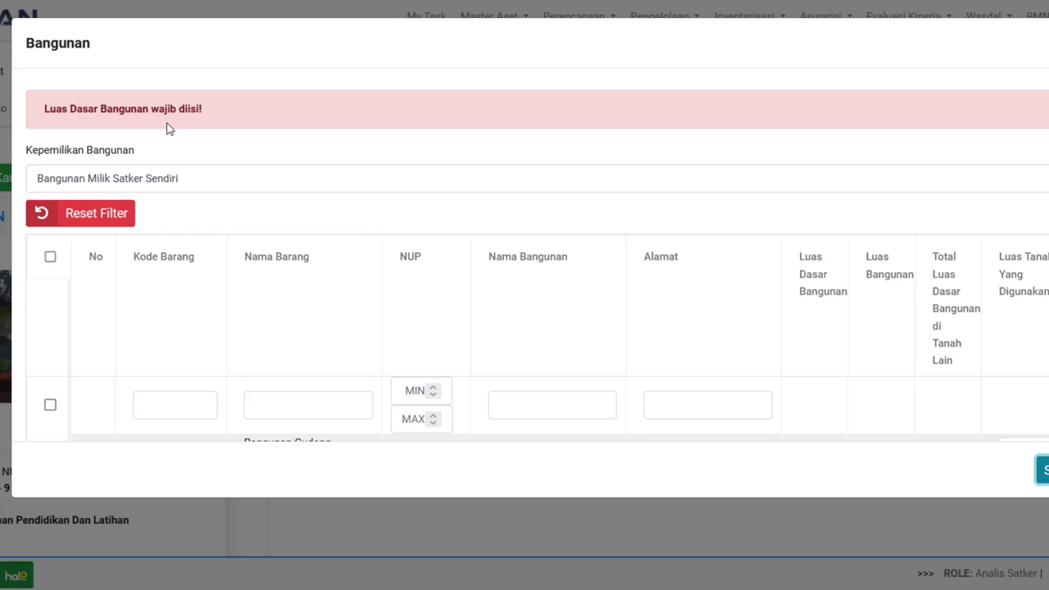
# Step: Check the Word document for the guide link on filling in Luas Dasar Bangunan, and return to SIMAN V2 in Firefox
pyautogui.moveTo(736, 589)
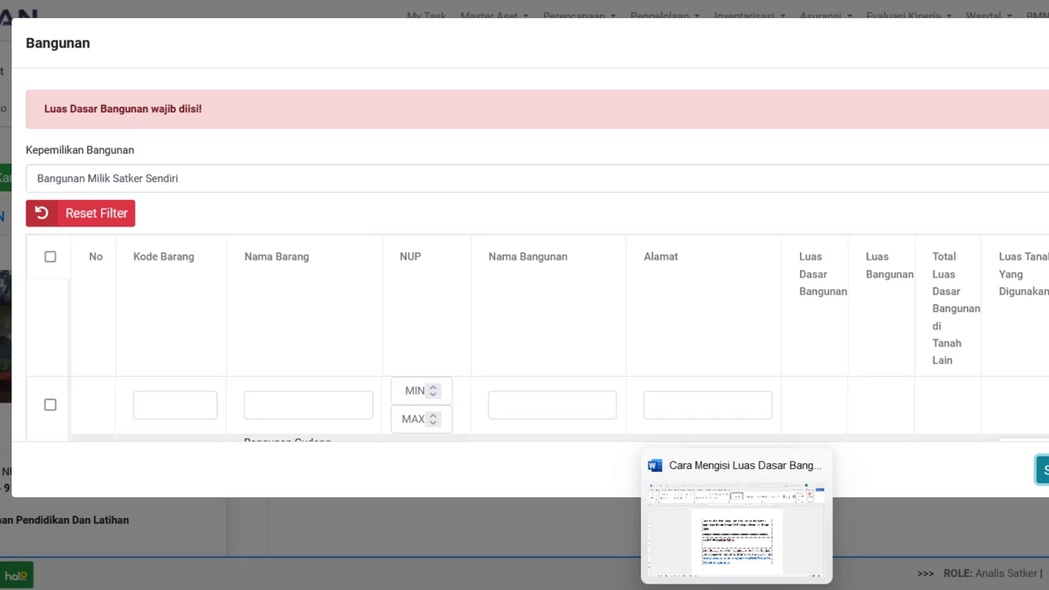
pyautogui.click(695, 551)
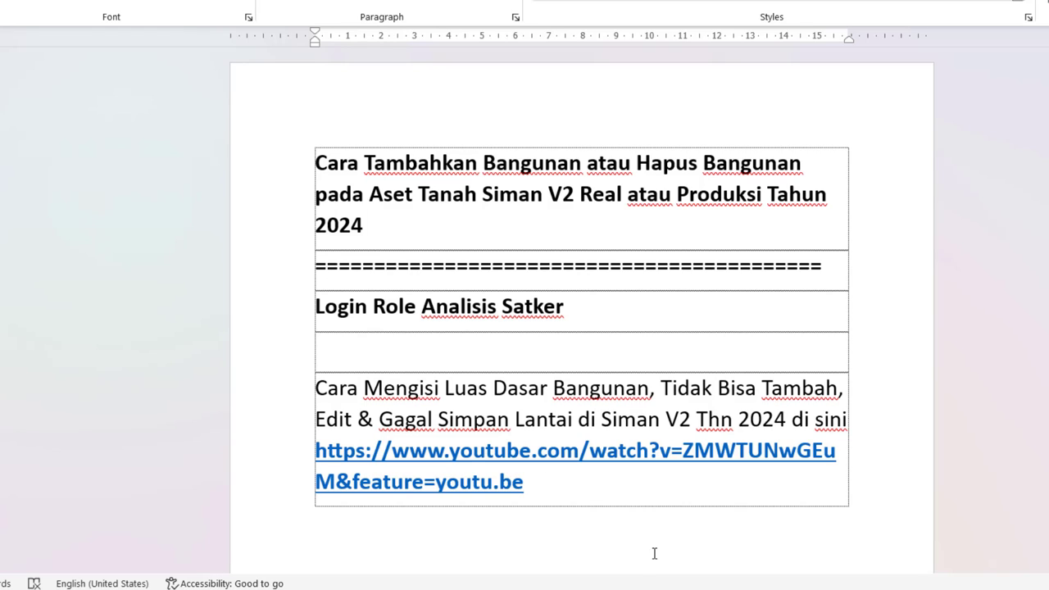
pyautogui.moveTo(599, 588)
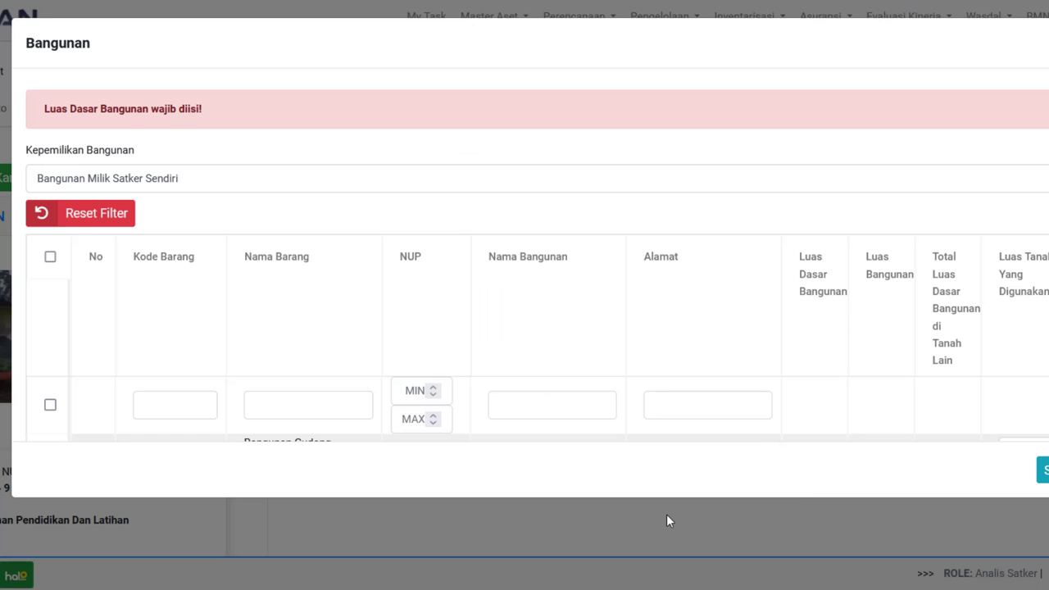
pyautogui.click(666, 514)
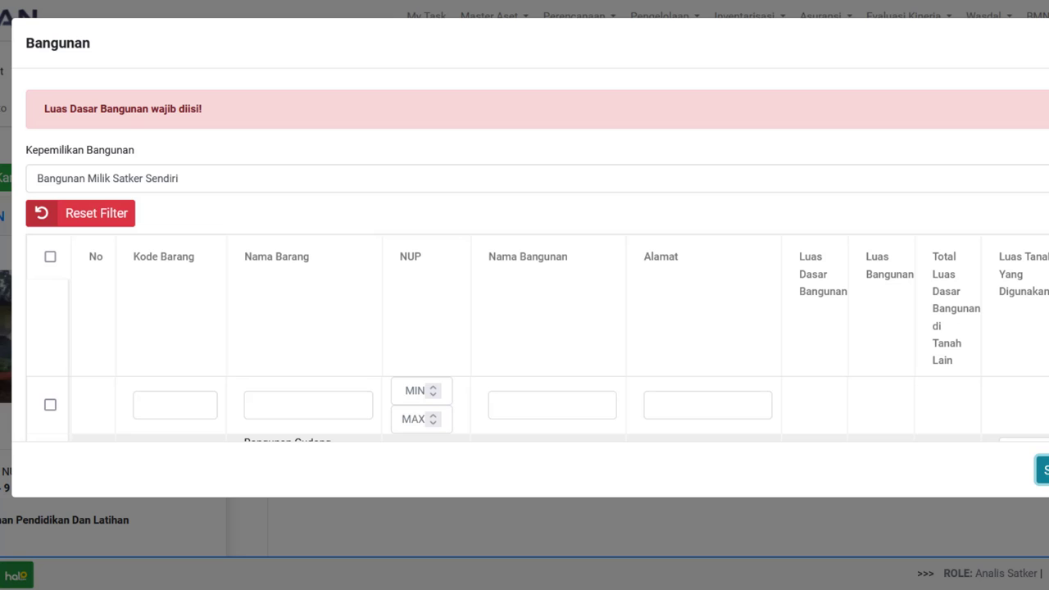
# Step: Deselect the Bangunan Gudang Tertutup Semi Permanen with NUP 1
pyautogui.scroll(-5, 308, 95)
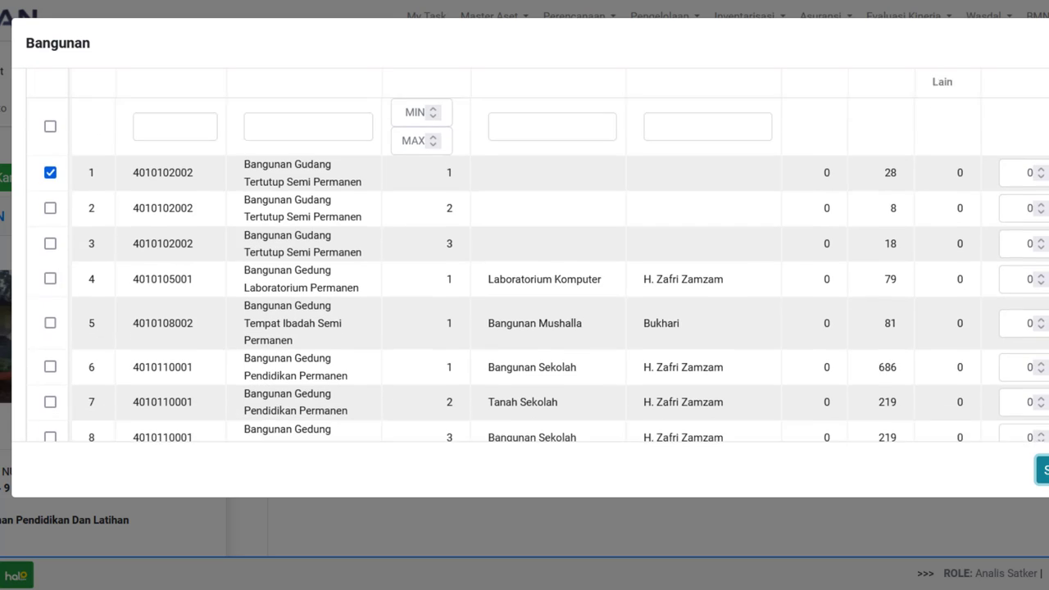
pyautogui.scroll(1, 308, 95)
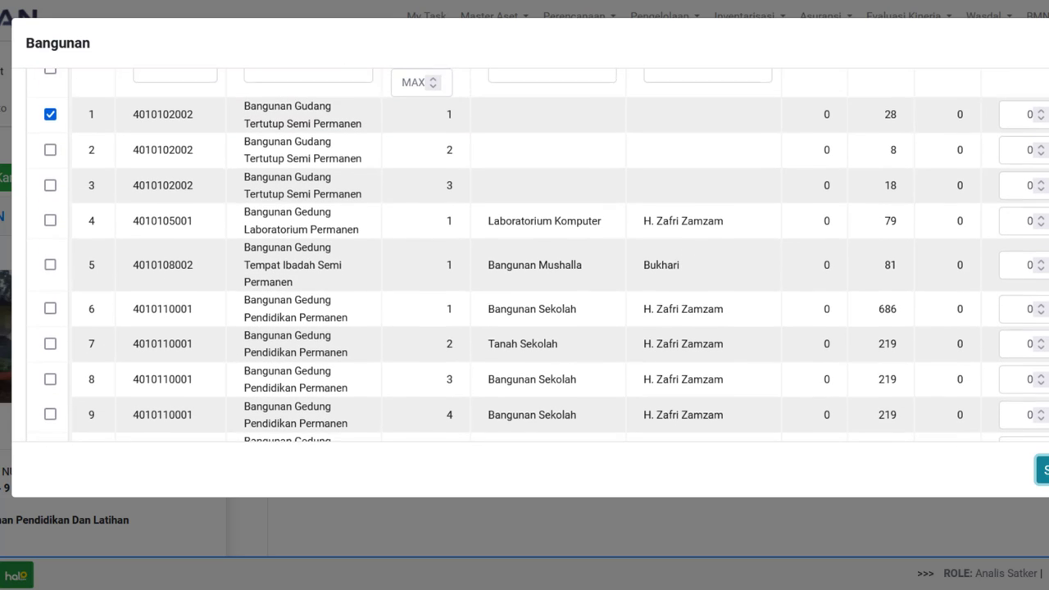
pyautogui.click(50, 118)
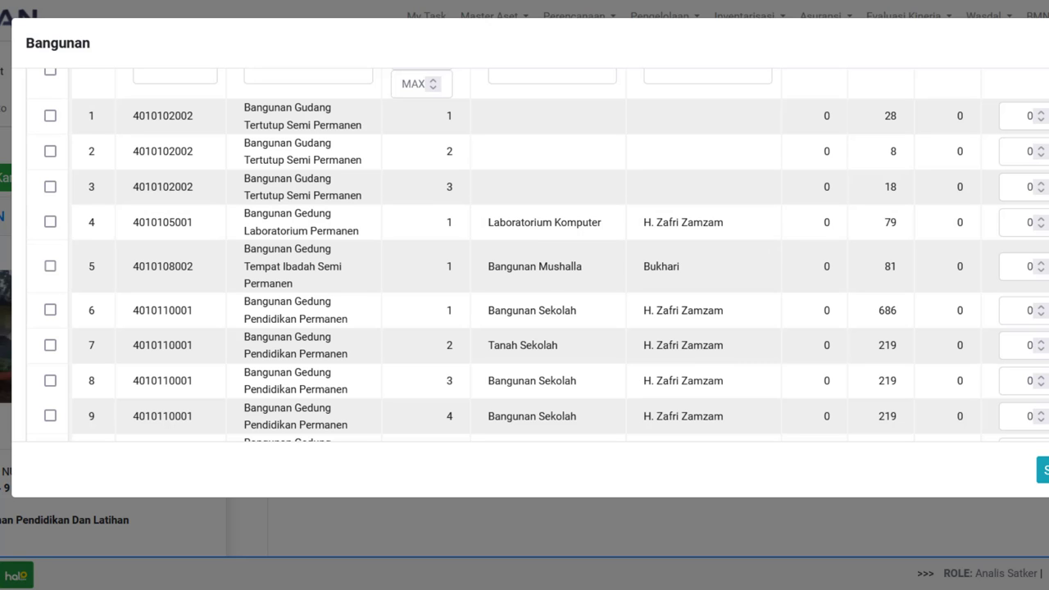
# Step: Filter the building list by the Nama Barang "parkir"
pyautogui.scroll(-4, 541, 254)
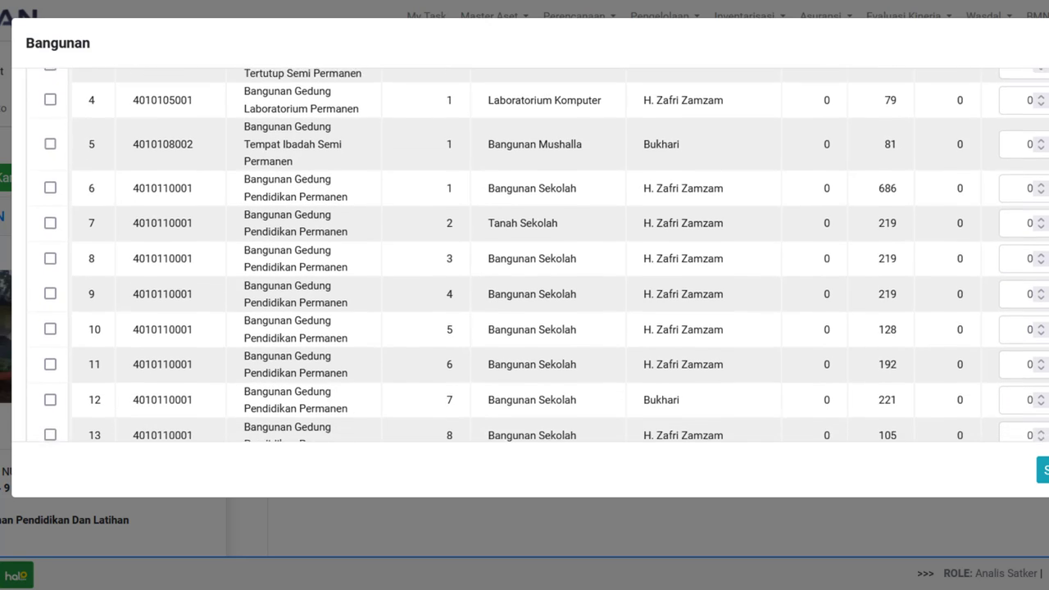
pyautogui.scroll(3, 541, 254)
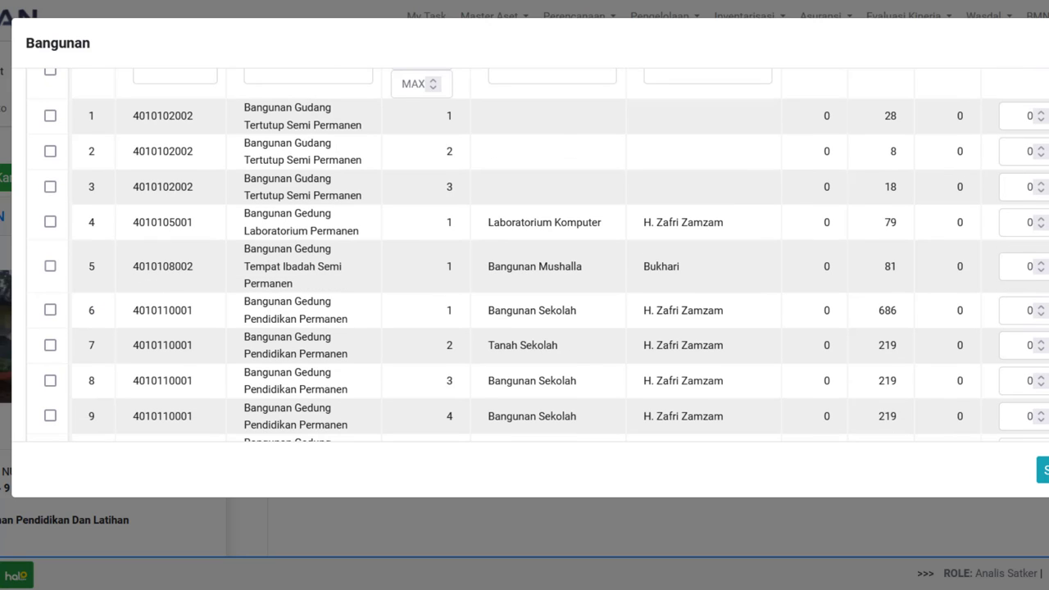
pyautogui.scroll(4, 352, 352)
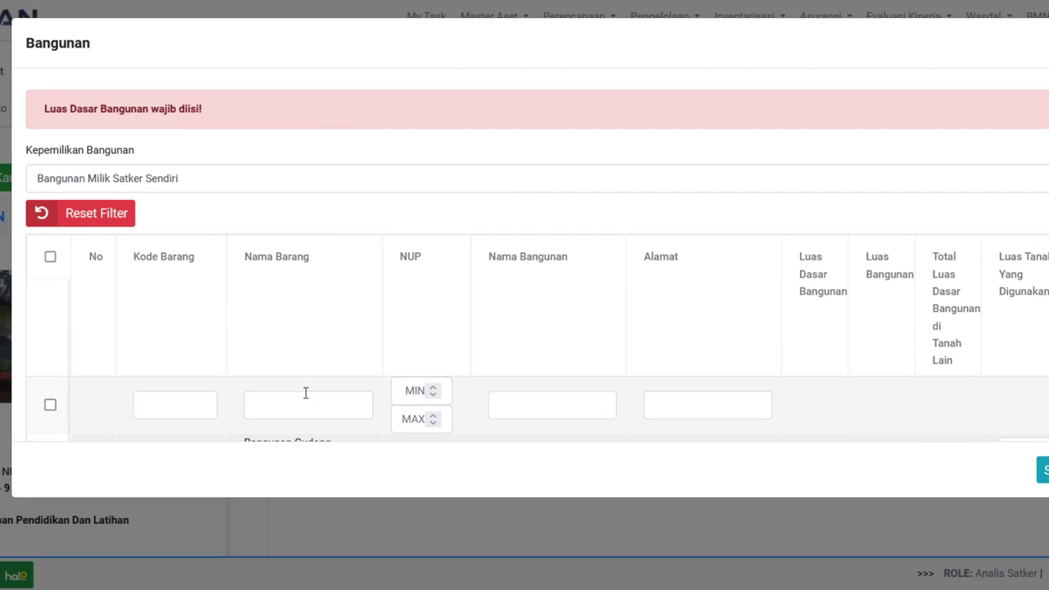
pyautogui.click(298, 412)
pyautogui.write('par')
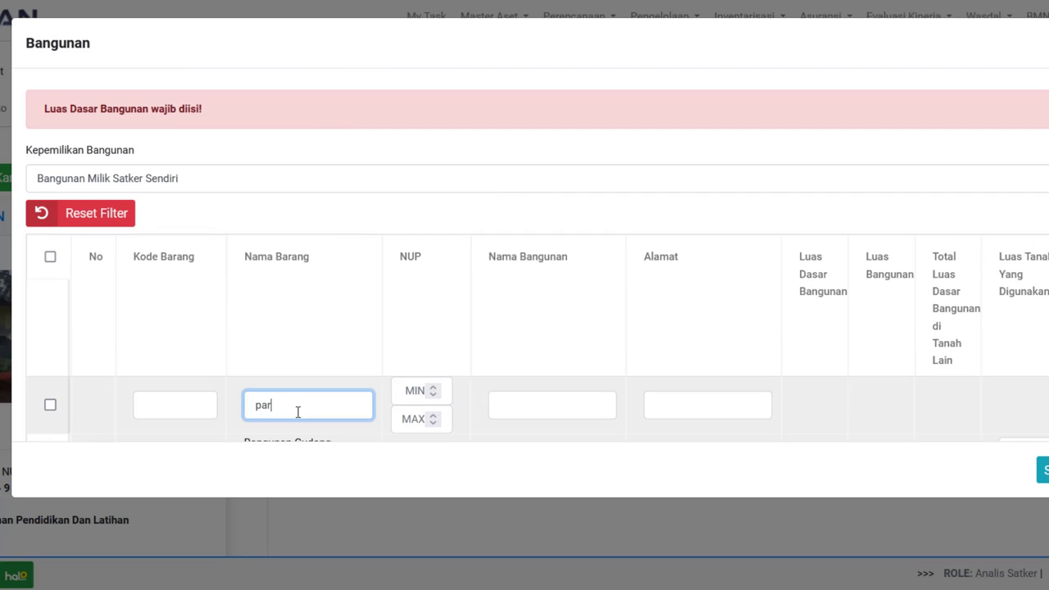
pyautogui.write('k')
pyautogui.write('ir')
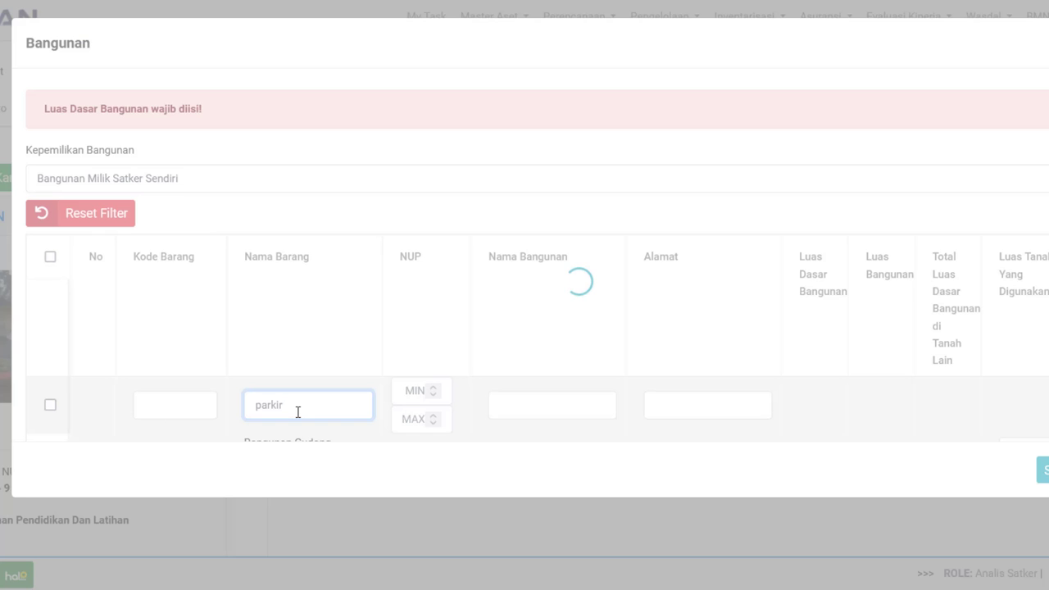
pyautogui.scroll(-3, 610, 189)
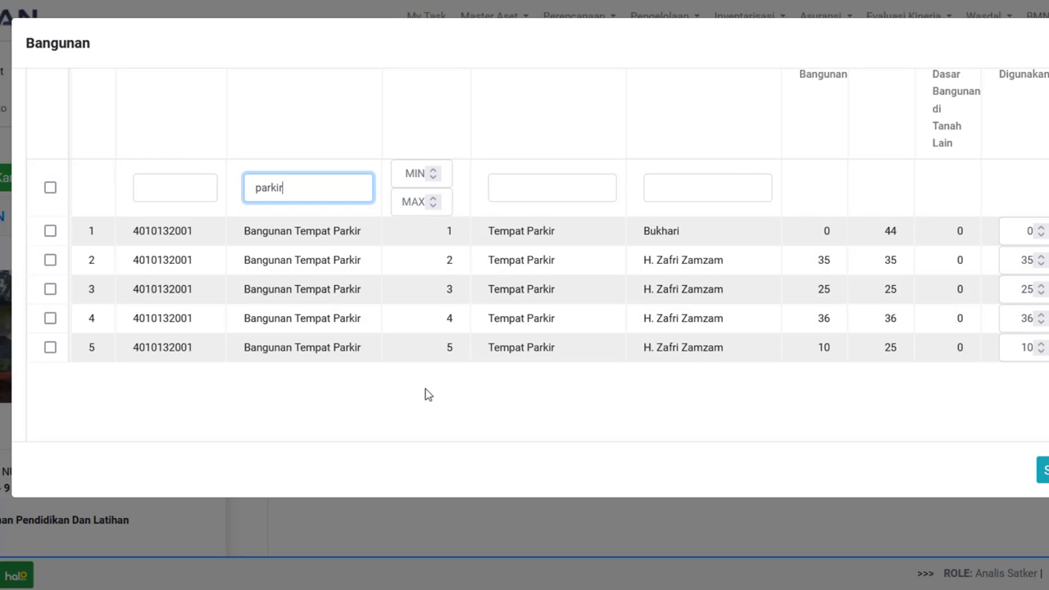
# Step: Add the Bangunan Tempat Parkir buildings with NUP 4 and NUP 5 to the land asset and save
pyautogui.click(50, 320)
pyautogui.click(50, 347)
pyautogui.hscroll(2, 41, 351)
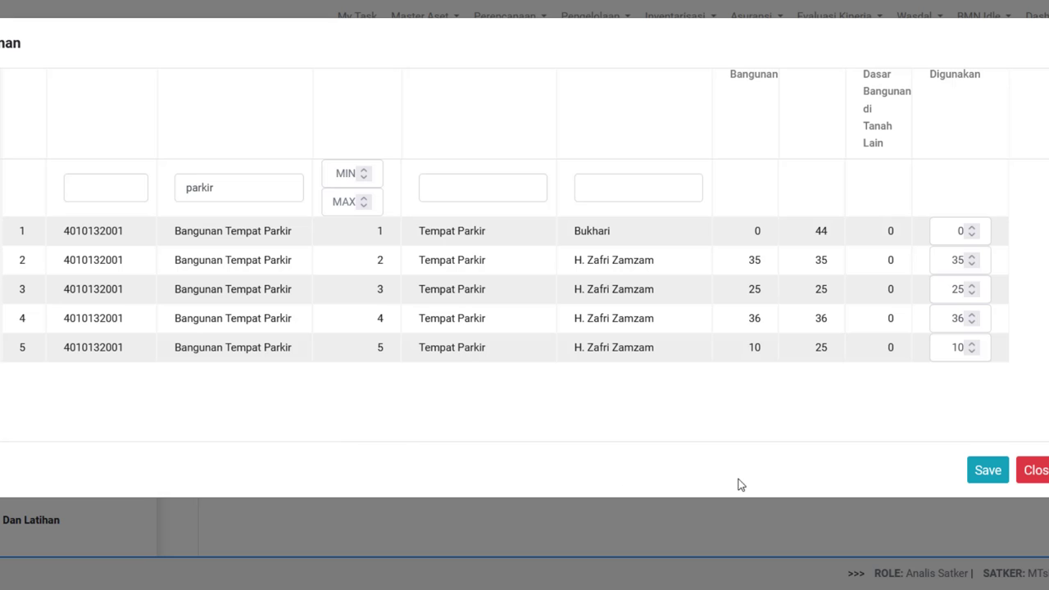
pyautogui.click(979, 471)
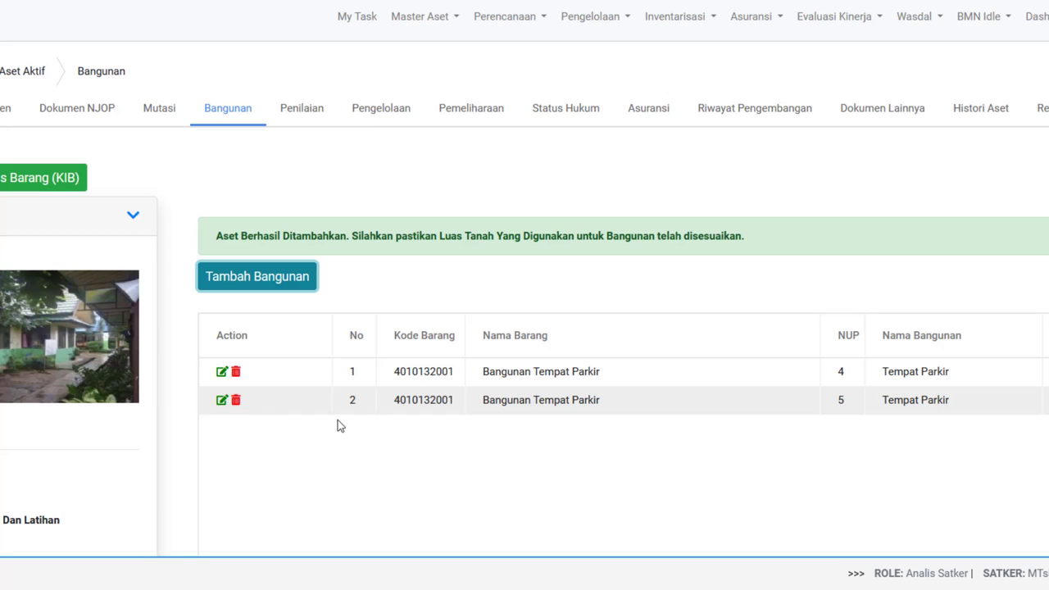
# Step: Delete the Bangunan Tempat Parkir with NUP 5 from the land asset's buildings
pyautogui.click(235, 403)
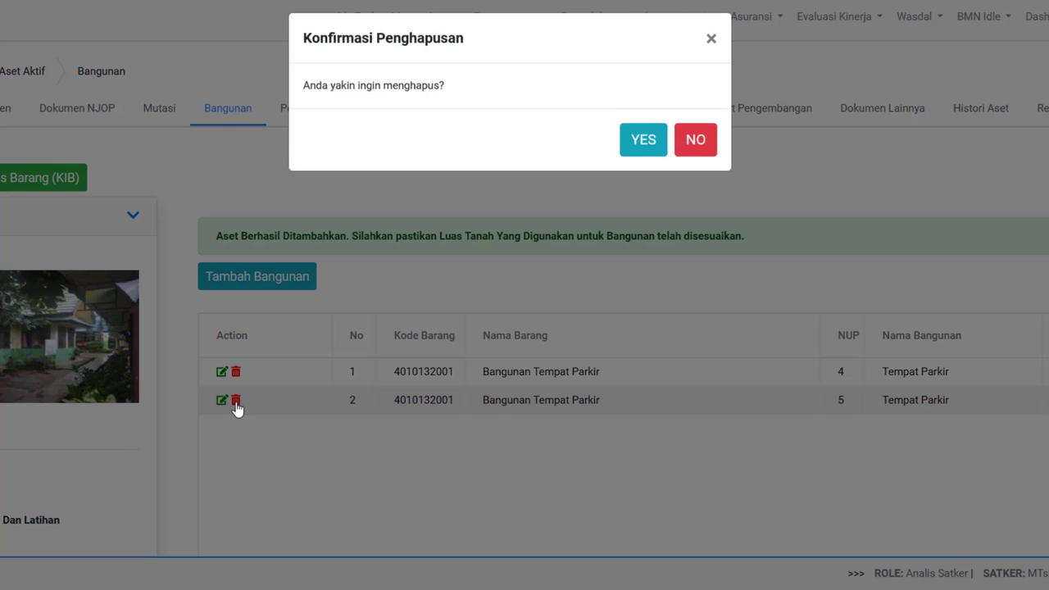
pyautogui.click(643, 151)
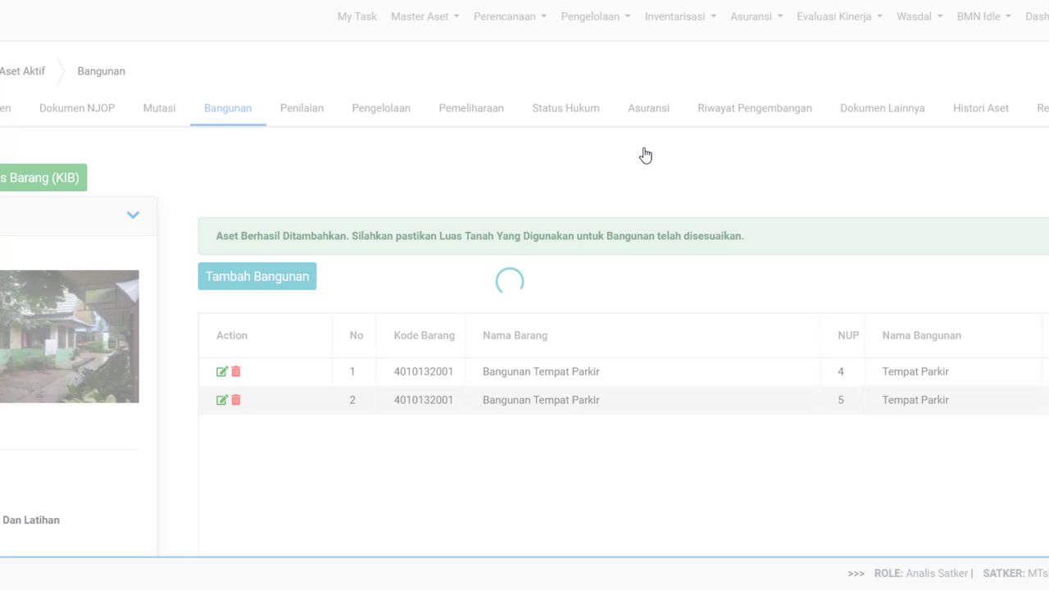